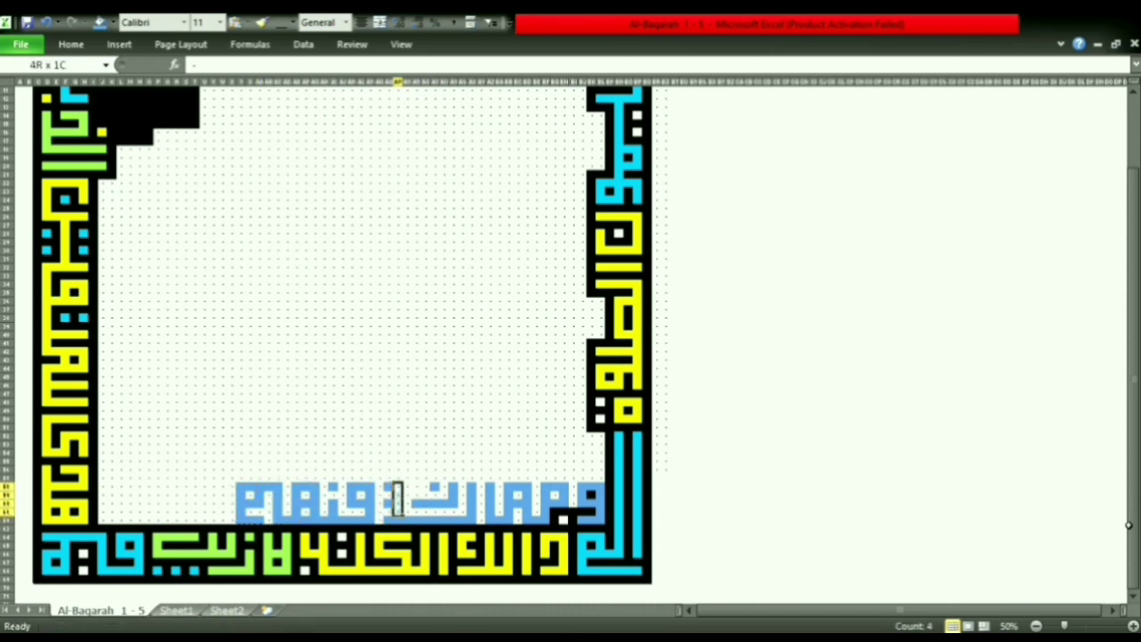
- Close the gap in the green bottom word and copy its two end cells toward the top border
{"action": "left_click_drag", "start_coordinate": [247, 478], "coordinate": [254, 486]}
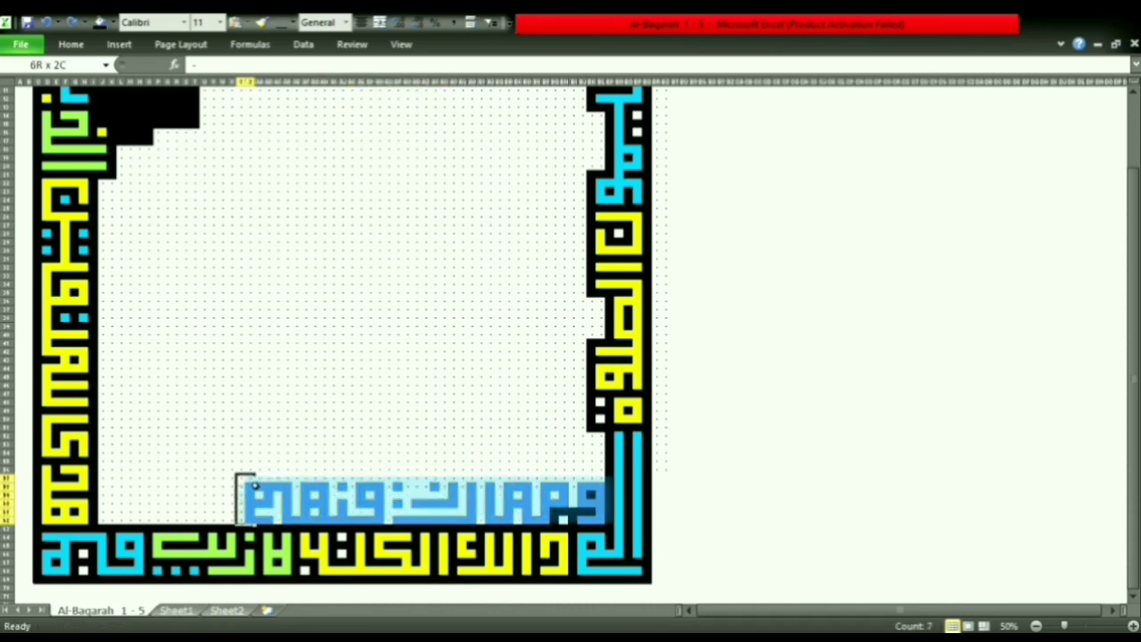
{"action": "left_click_drag", "start_coordinate": [561, 478], "coordinate": [575, 479]}
{"action": "key", "text": "ctrl+c"}
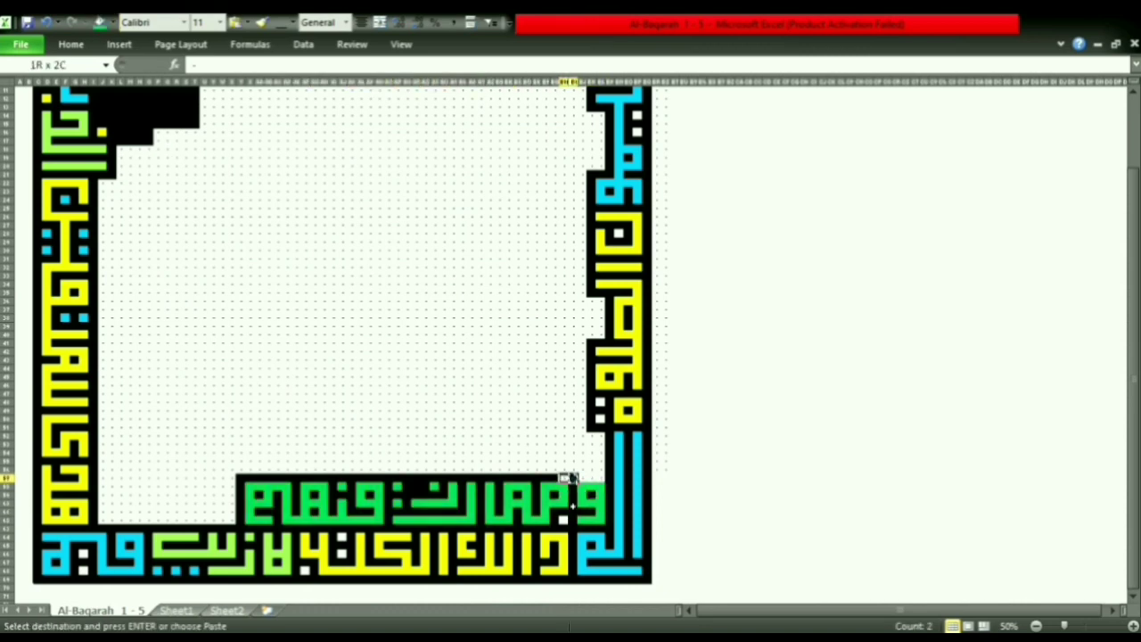
{"action": "scroll", "coordinate": [255, 484], "scroll_direction": "up", "scroll_amount": 3}
{"action": "left_click", "coordinate": [434, 149]}
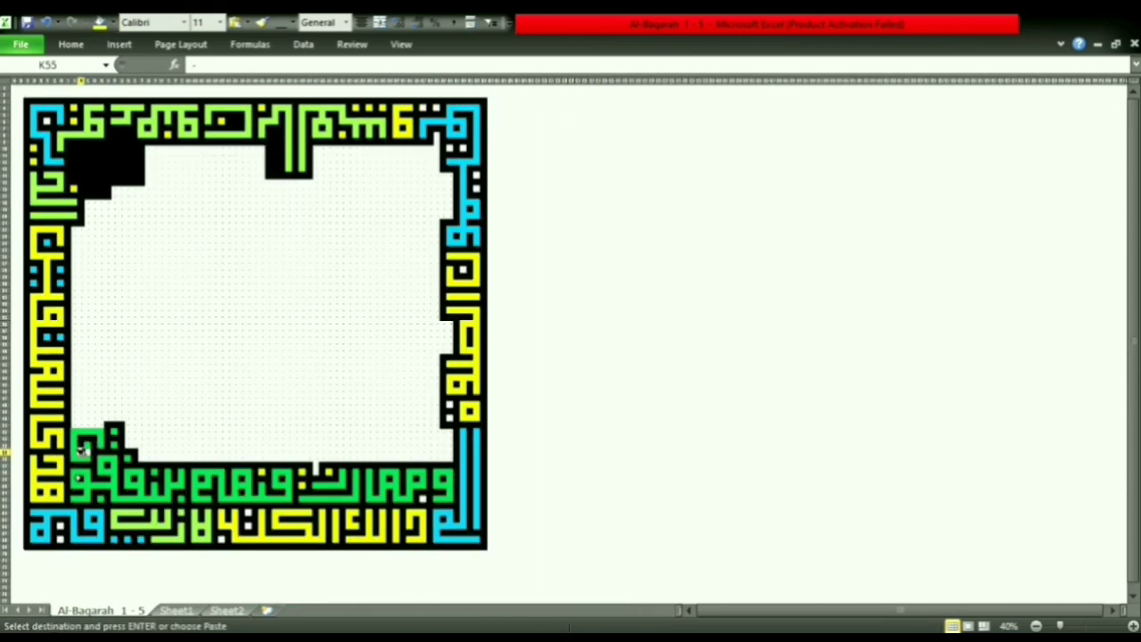
{"action": "key", "text": "Escape"}
{"action": "left_click", "coordinate": [719, 534]}
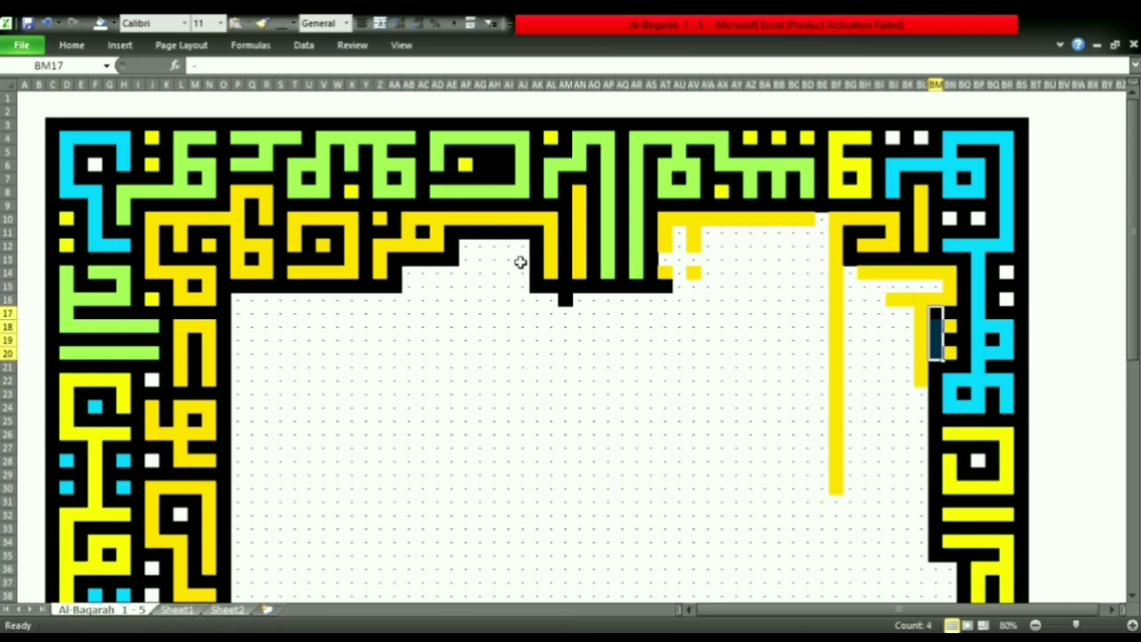
- Copy the yellow fill and paste it down column BN, rows 36–38
{"action": "key", "text": "Up"}
{"action": "key", "text": "ctrl+c"}
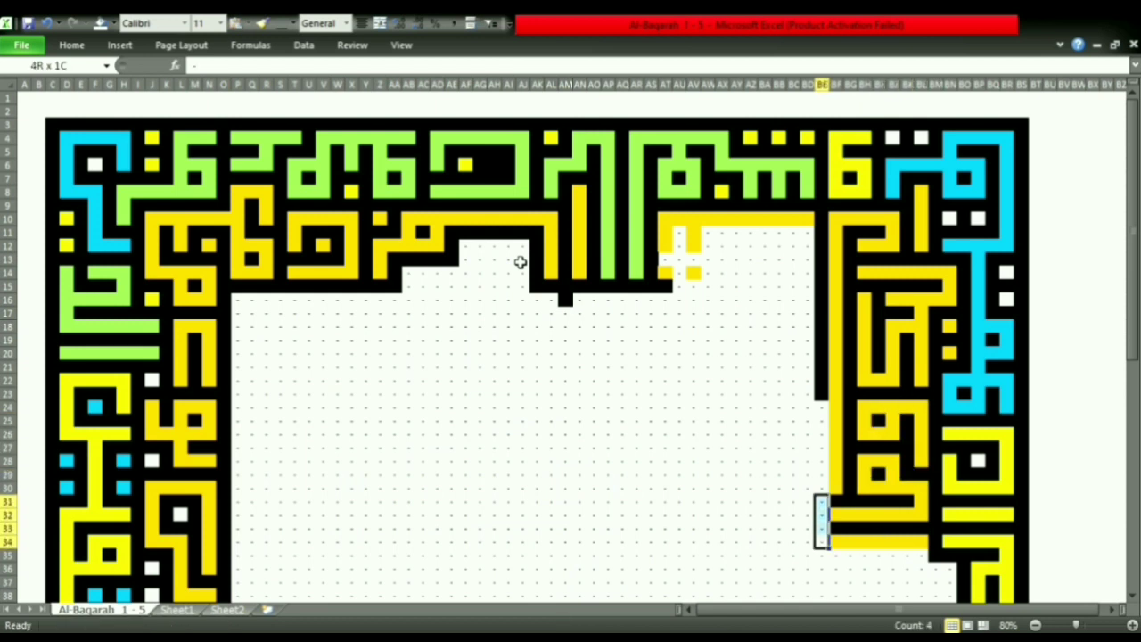
{"action": "scroll", "coordinate": [520, 262], "scroll_direction": "down", "scroll_amount": 5}
{"action": "left_click_drag", "start_coordinate": [920, 366], "coordinate": [950, 366]}
{"action": "key", "text": "ctrl+c"}
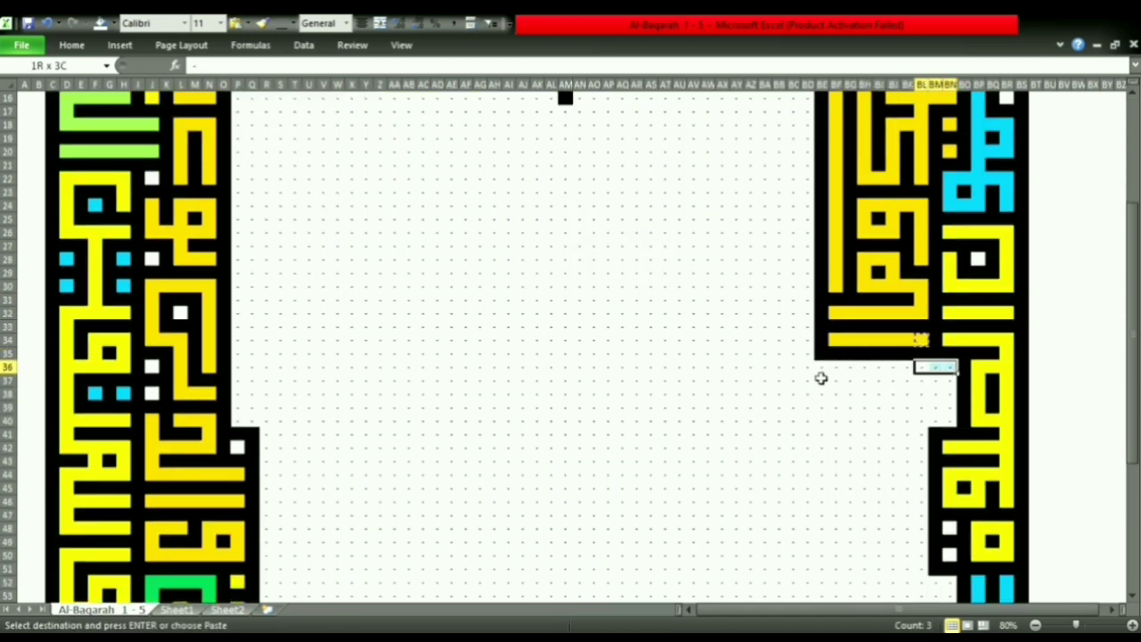
{"action": "key", "text": "Return"}
- Paint column BL yellow from row 40 down to row 53
{"action": "key", "text": "Return"}
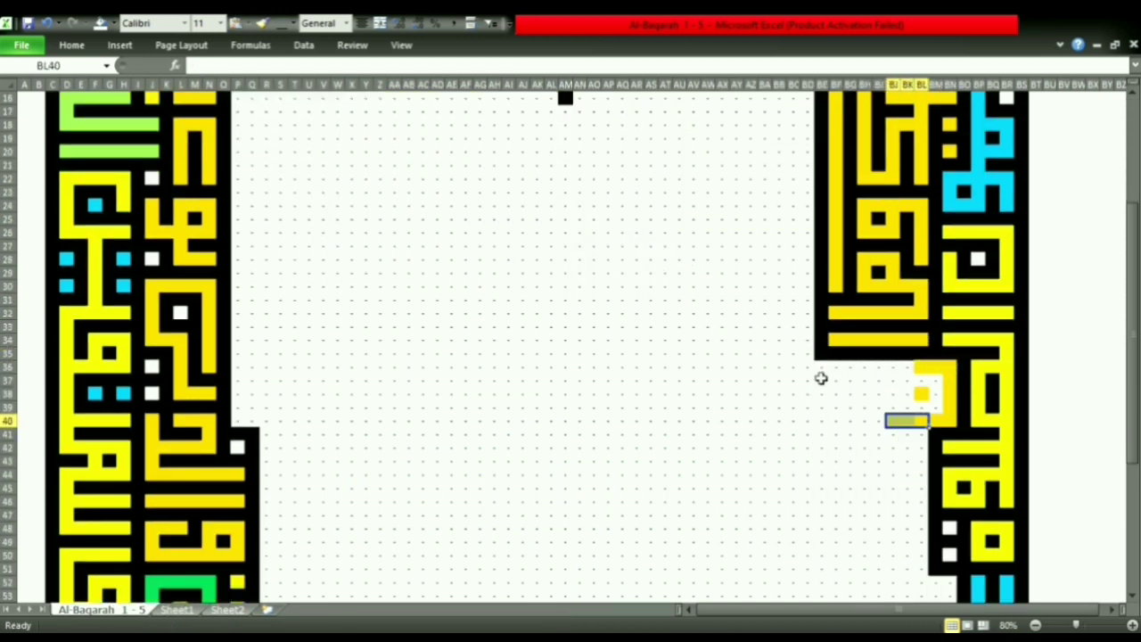
{"action": "key", "text": "ctrl+c"}
{"action": "key", "text": "shift+Down"}
{"action": "key", "text": "shift+Down"}
{"action": "key", "text": "shift+Down"}
{"action": "key", "text": "Return"}
{"action": "scroll", "coordinate": [821, 378], "scroll_direction": "down", "scroll_amount": 3}
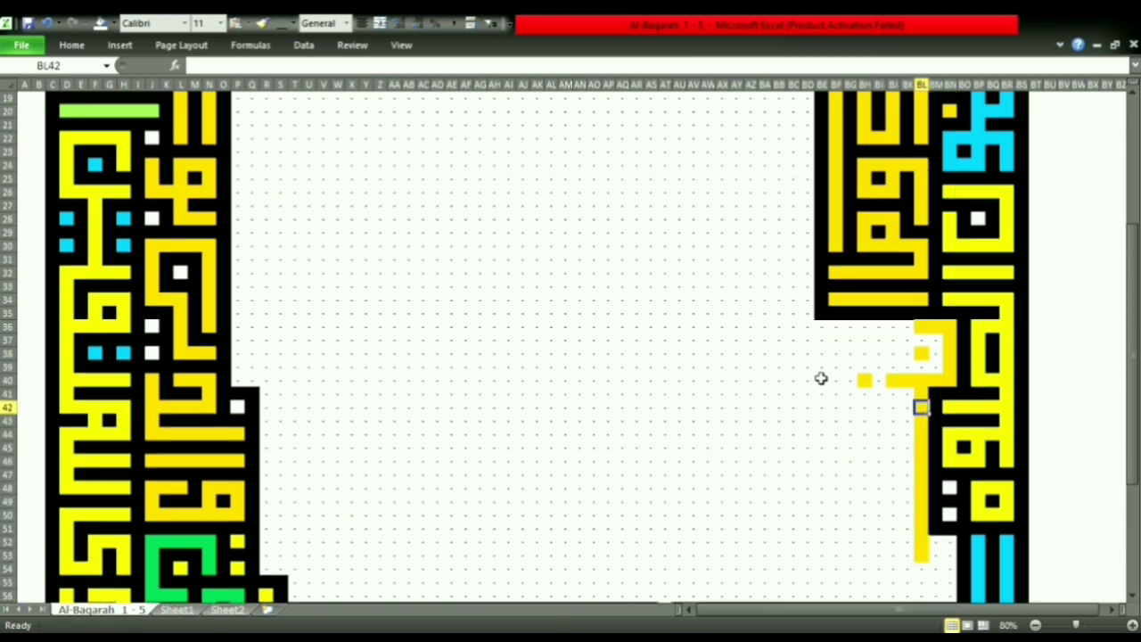
{"action": "left_click", "coordinate": [931, 481]}
{"action": "key", "text": "ctrl+c"}
- Fill BN52:BN56, BG54:BH56, BJ55:BL56 and the letter around AZ52:BF56 yellow
{"action": "key", "text": "Return"}
{"action": "left_click", "coordinate": [927, 485]}
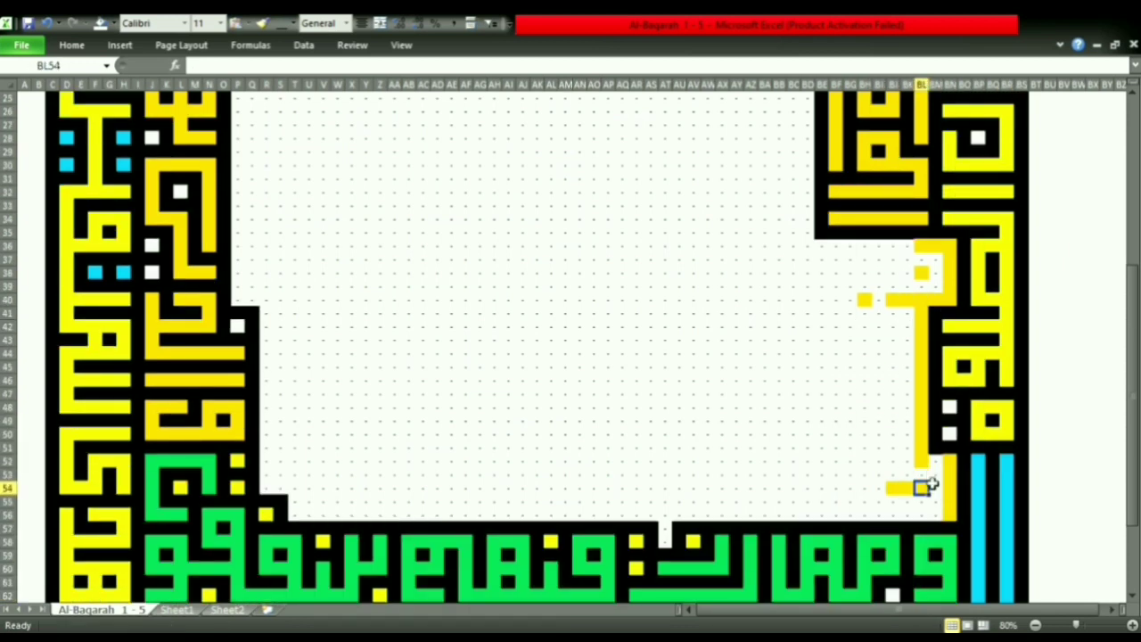
{"action": "key", "text": "ctrl+v"}
{"action": "key", "text": "shift+Down"}
{"action": "key", "text": "shift+Down"}
{"action": "key", "text": "Return"}
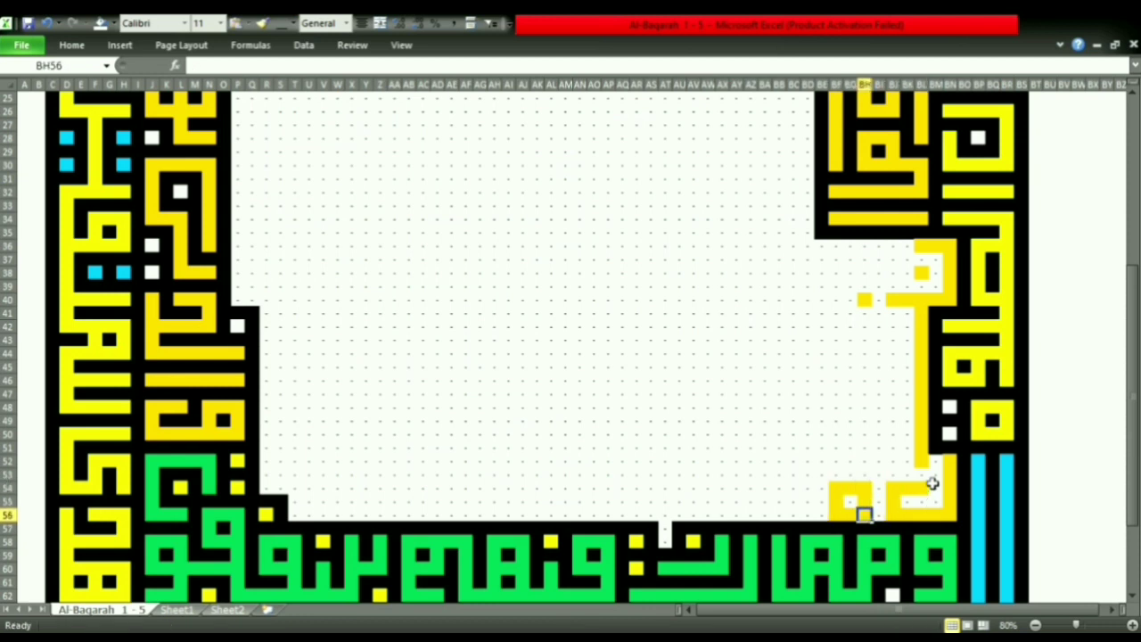
{"action": "key", "text": "ctrl+v"}
{"action": "key", "text": "Left"}
{"action": "key", "text": "Left"}
{"action": "key", "text": "Left"}
{"action": "key", "text": "Return"}
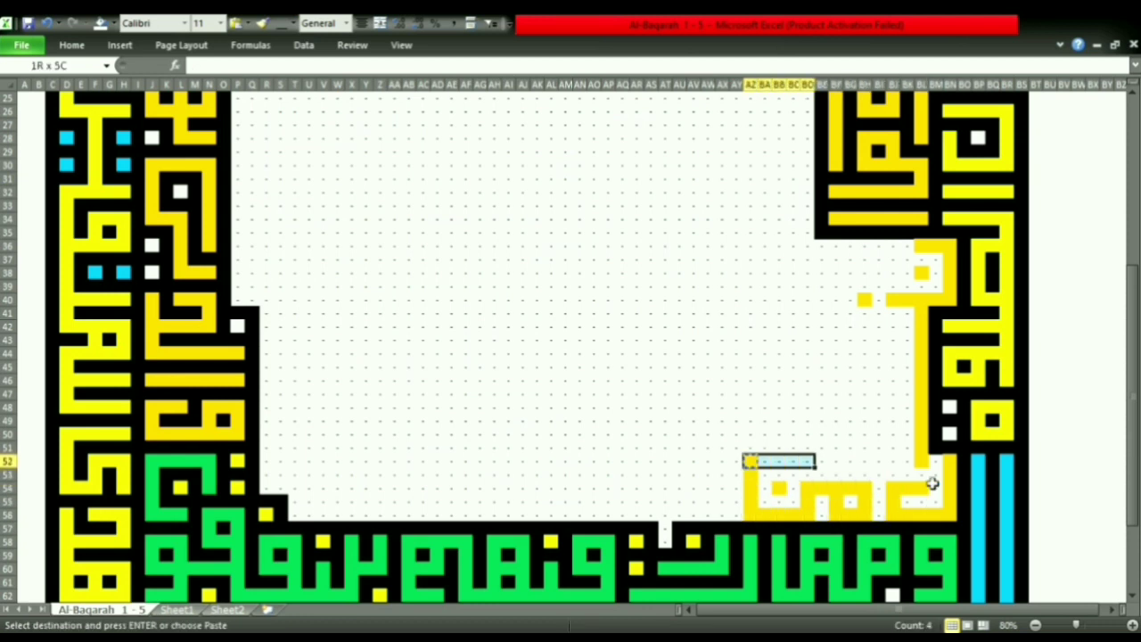
{"action": "key", "text": "Return"}
{"action": "key", "text": "F4"}
{"action": "key", "text": "F4"}
- Outline rows 53–56 in black and add the black-and-yellow shape at rows 39–41
{"action": "key", "text": "ctrl+c"}
{"action": "key", "text": "ctrl+v"}
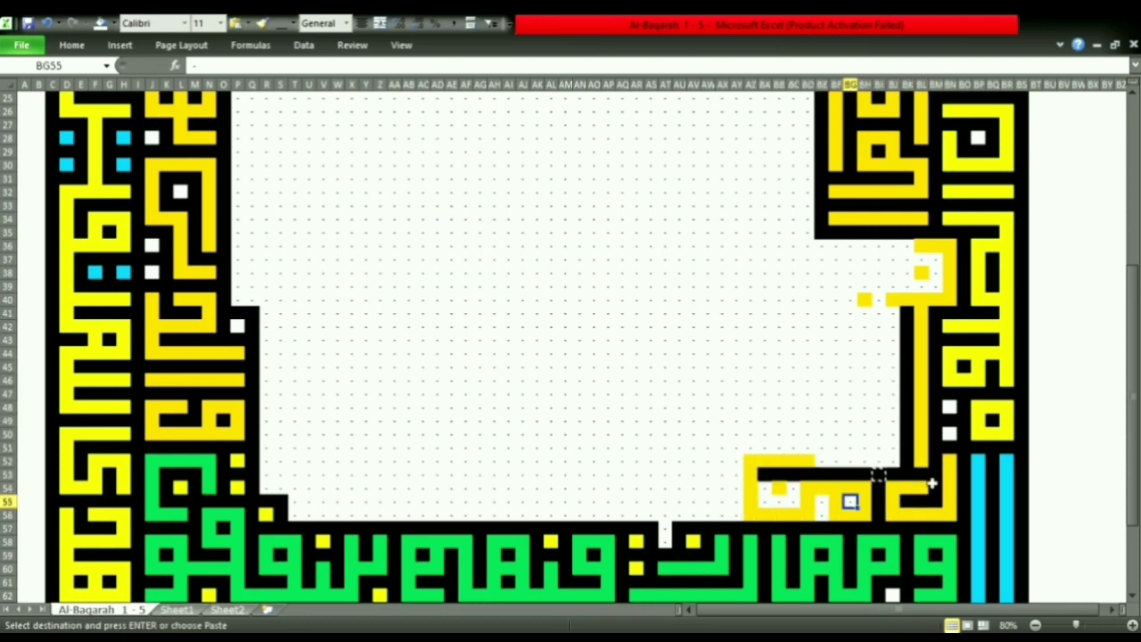
{"action": "key", "text": "ctrl+v"}
{"action": "key", "text": "Return"}
{"action": "key", "text": "ctrl+v"}
{"action": "key", "text": "ctrl+v"}
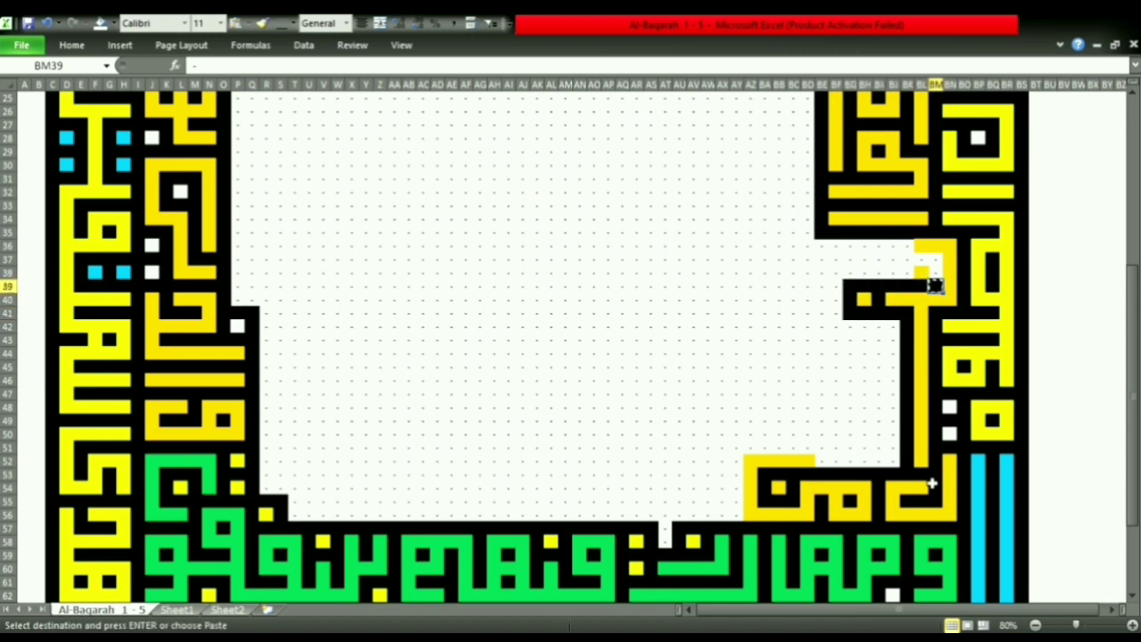
{"action": "key", "text": "Return"}
{"action": "key", "text": "Left"}
{"action": "key", "text": "Left"}
{"action": "key", "text": "Up"}
{"action": "key", "text": "Up"}
{"action": "key", "text": "shift+Up"}
- Paste the yellow letter shape at AU52:AW55, next to AY52
{"action": "key", "text": "Up"}
{"action": "key", "text": "ctrl+Left"}
{"action": "key", "text": "ctrl+c"}
{"action": "key", "text": "Left"}
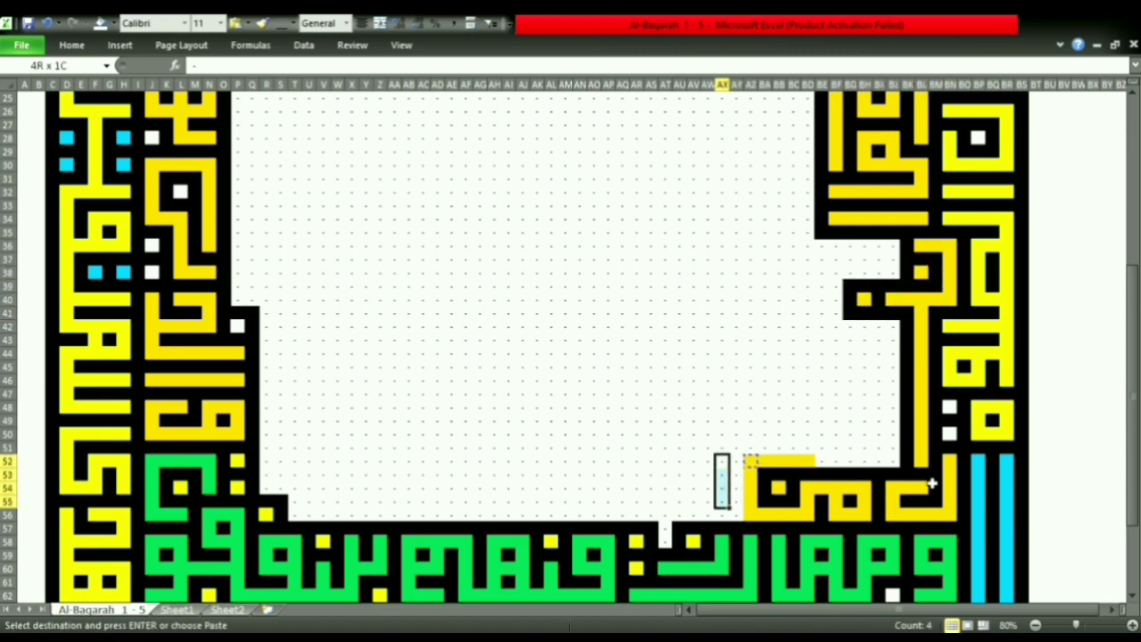
{"action": "key", "text": "Return"}
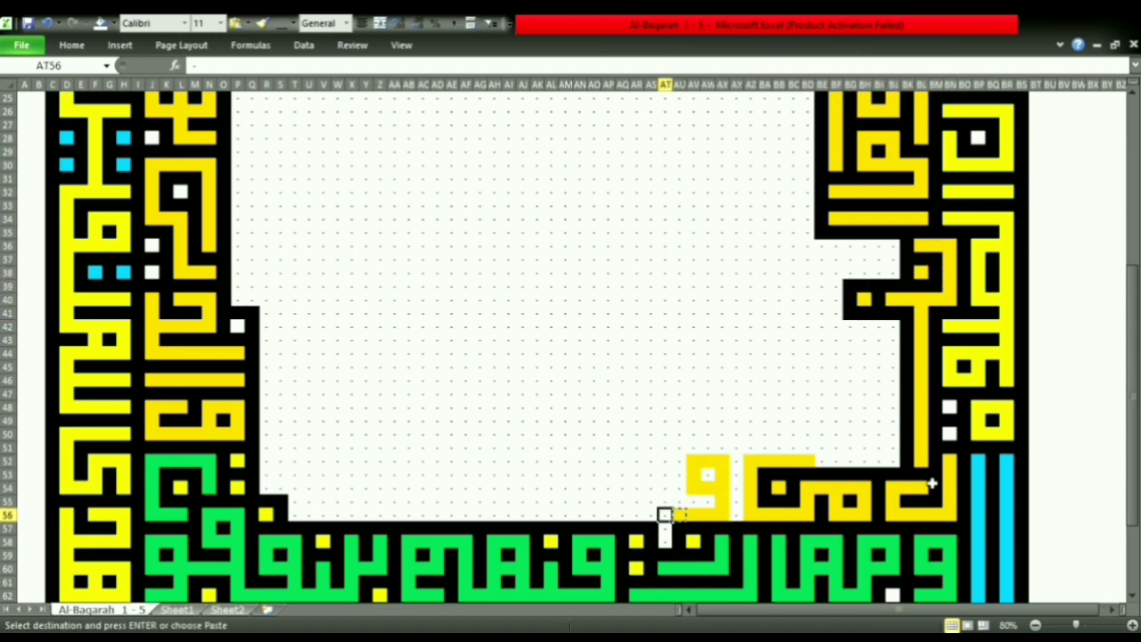
- Add yellow vertical bars at AS52–AS56 and in columns AR and AP
{"action": "key", "text": "F4"}
{"action": "key", "text": "Up"}
{"action": "key", "text": "Up"}
{"action": "key", "text": "Up"}
{"action": "key", "text": "F4"}
{"action": "key", "text": "Down"}
{"action": "key", "text": "Down"}
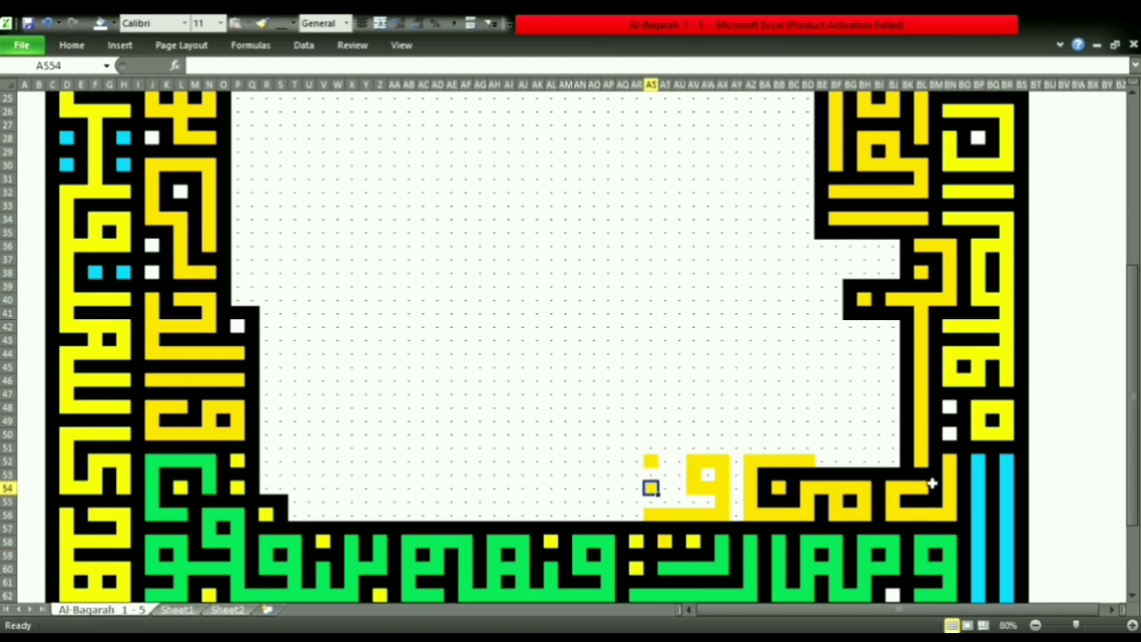
{"action": "key", "text": "Left"}
{"action": "key", "text": "Left"}
{"action": "key", "text": "shift+Up"}
{"action": "key", "text": "shift+Up"}
{"action": "key", "text": "shift+Up"}
{"action": "key", "text": "F4"}
{"action": "key", "text": "ctrl+c"}
{"action": "key", "text": "Left"}
{"action": "key", "text": "Left"}
{"action": "key", "text": "Return"}
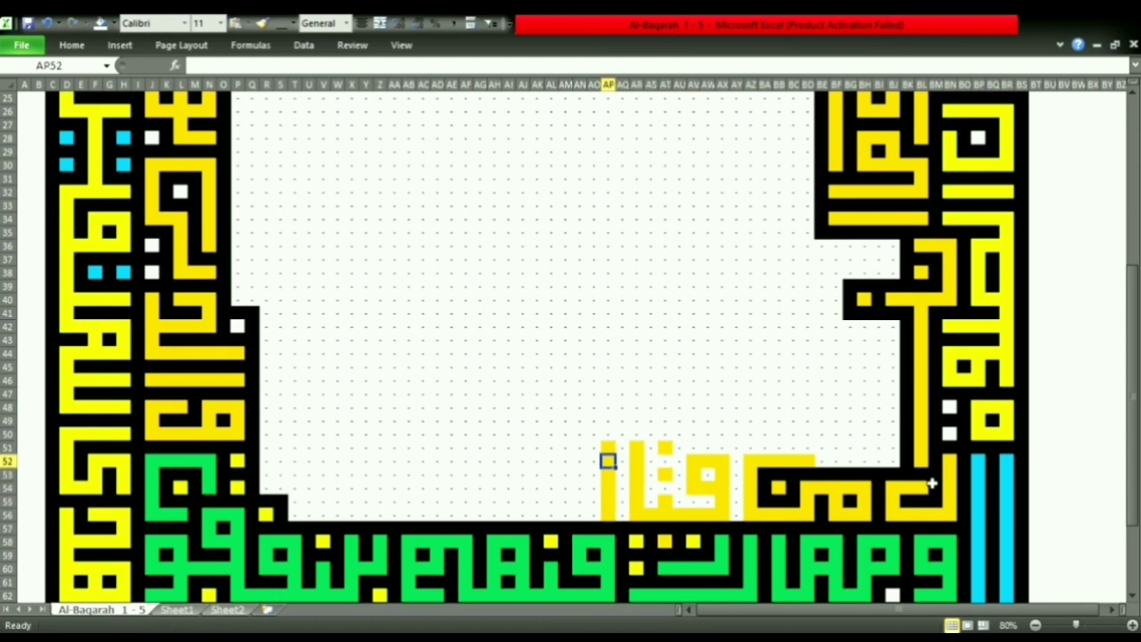
- Fill AL56:AP56 and AL50:AL54 yellow for the next letter
{"action": "key", "text": "ctrl+v"}
{"action": "key", "text": "Up"}
{"action": "key", "text": "Up"}
{"action": "key", "text": "Up"}
{"action": "key", "text": "Right"}
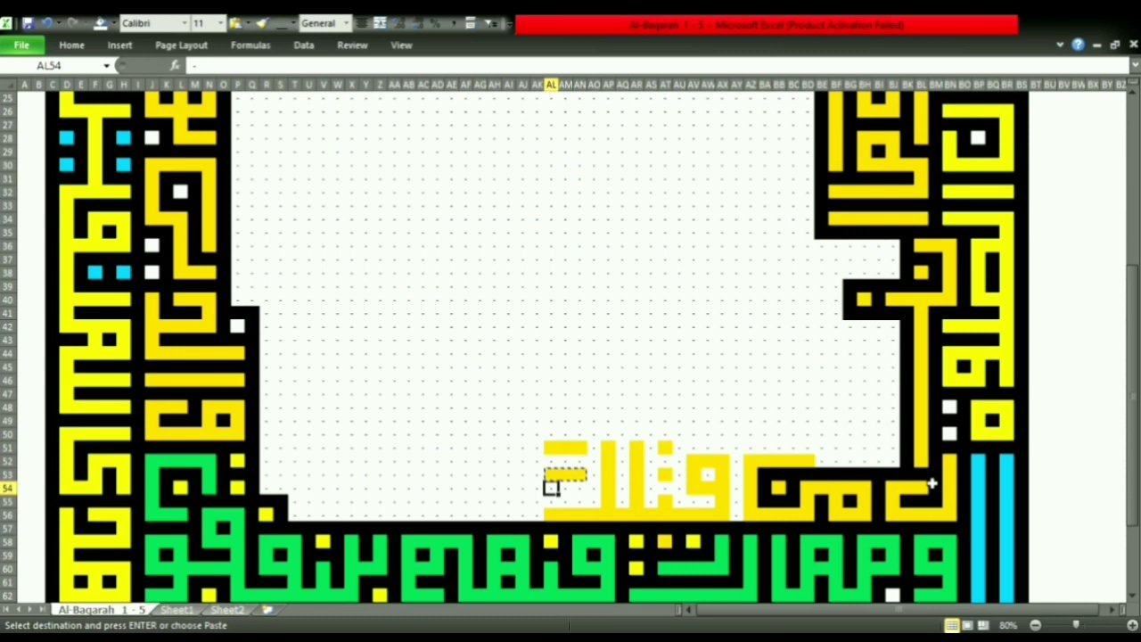
{"action": "key", "text": "Return"}
{"action": "key", "text": "Up"}
{"action": "key", "text": "Up"}
{"action": "key", "text": "Right"}
- Extend the yellow stroke down column AJ, add base AH56:AJ56, and colour T54 and T56
{"action": "key", "text": "ctrl+c"}
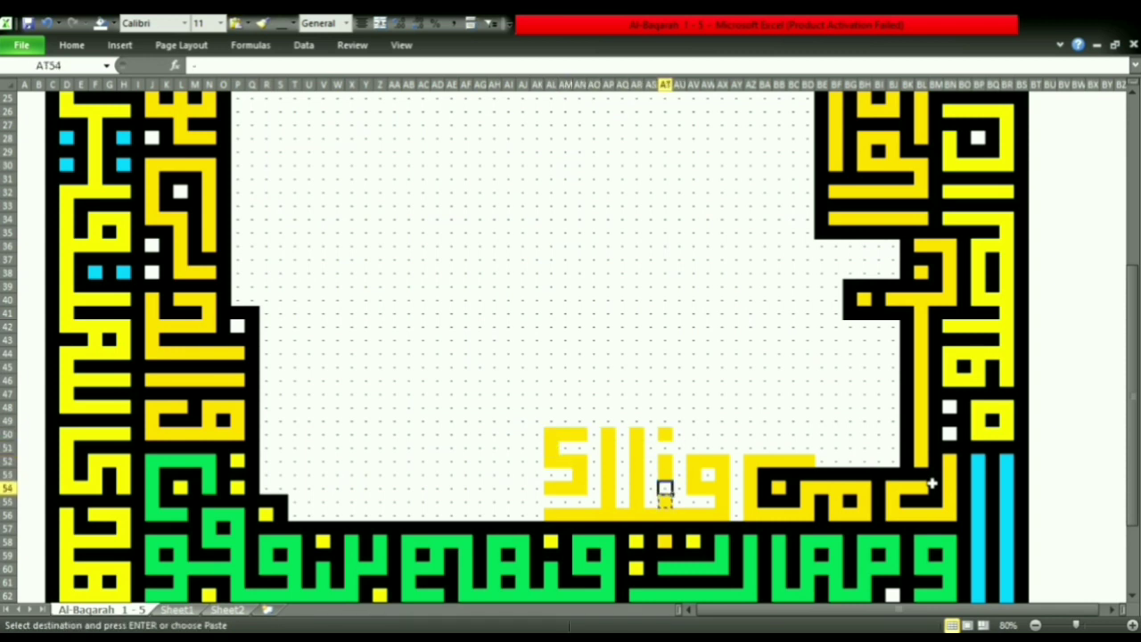
{"action": "key", "text": "Return"}
{"action": "key", "text": "ctrl+c"}
{"action": "key", "text": "Return"}
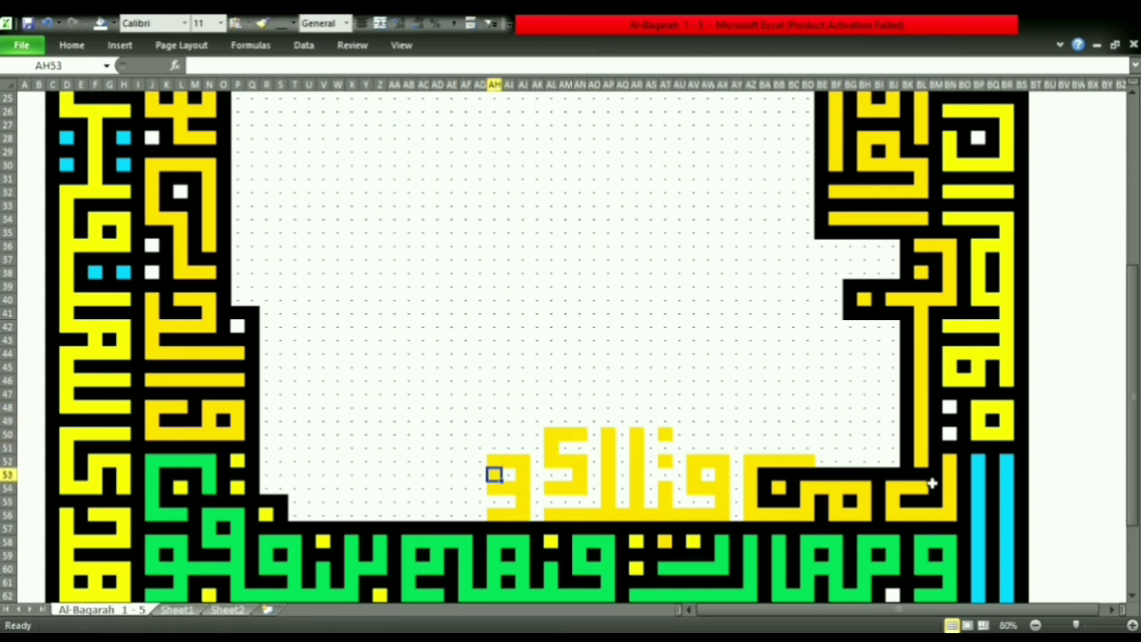
{"action": "key", "text": "Left"}
{"action": "key", "text": "Left"}
{"action": "key", "text": "Left"}
{"action": "key", "text": "ctrl+v"}
{"action": "key", "text": "Up"}
{"action": "key", "text": "Up"}
{"action": "key", "text": "Return"}
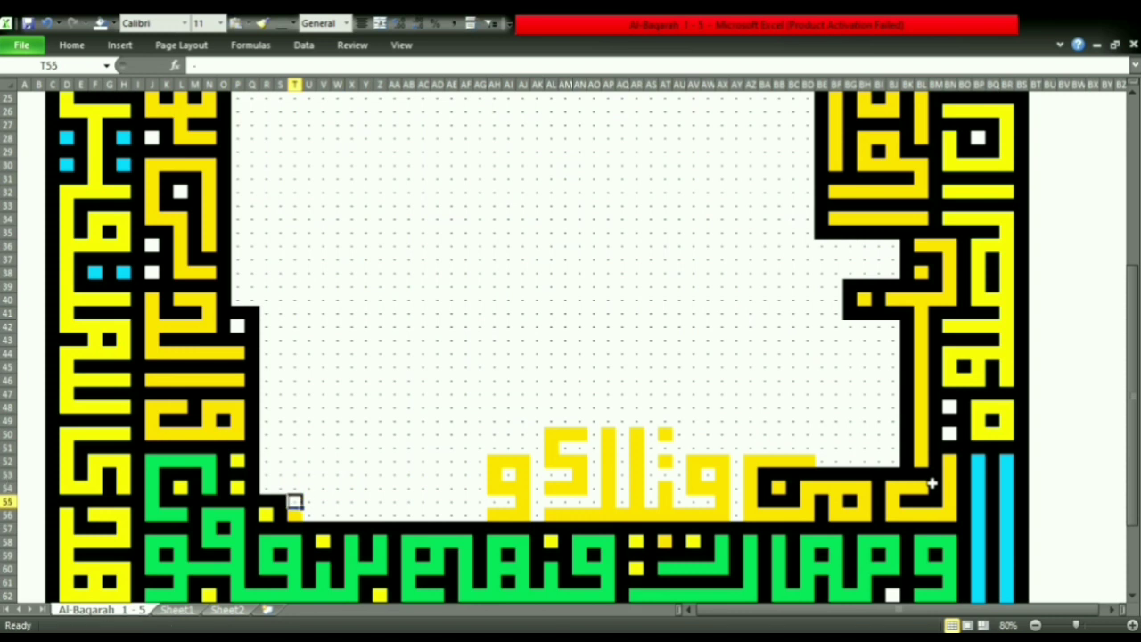
- Stretch the yellow baseline across rows 54–56 up to column AN
{"action": "key", "text": "ctrl+c"}
{"action": "key", "text": "shift+Right"}
{"action": "key", "text": "shift+Right"}
{"action": "key", "text": "shift+Right"}
{"action": "key", "text": "Return"}
{"action": "key", "text": "Right"}
{"action": "key", "text": "Right"}
{"action": "key", "text": "Right"}
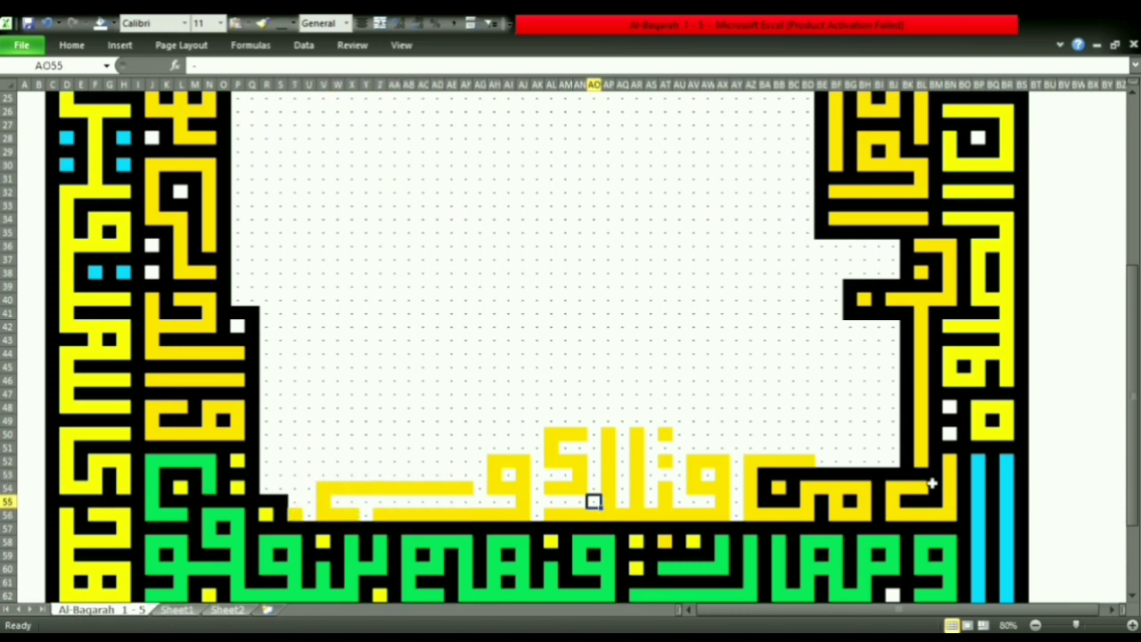
- Paste black blocks into rows 50–53 behind and between the yellow letters
{"action": "key", "text": "ctrl+c"}
{"action": "key", "text": "shift+Right"}
{"action": "key", "text": "shift+Right"}
{"action": "key", "text": "shift+Right"}
{"action": "key", "text": "Return"}
{"action": "key", "text": "ctrl+c"}
{"action": "key", "text": "Left"}
{"action": "key", "text": "Left"}
{"action": "key", "text": "Left"}
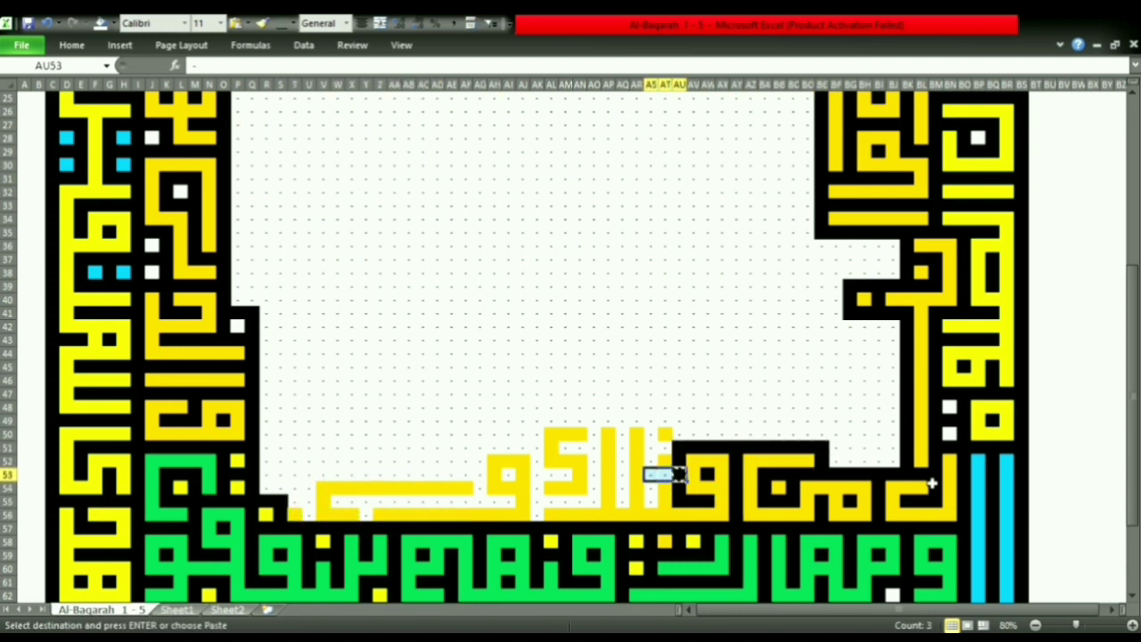
{"action": "key", "text": "ctrl+v"}
{"action": "key", "text": "Left"}
{"action": "key", "text": "Left"}
- Complete the black outline above the word, making row 49 black from AK to AU
{"action": "key", "text": "ctrl+v"}
{"action": "key", "text": "Left"}
{"action": "key", "text": "Left"}
{"action": "key", "text": "Left"}
{"action": "key", "text": "ctrl+v"}
{"action": "key", "text": "Up"}
{"action": "key", "text": "Up"}
{"action": "key", "text": "Up"}
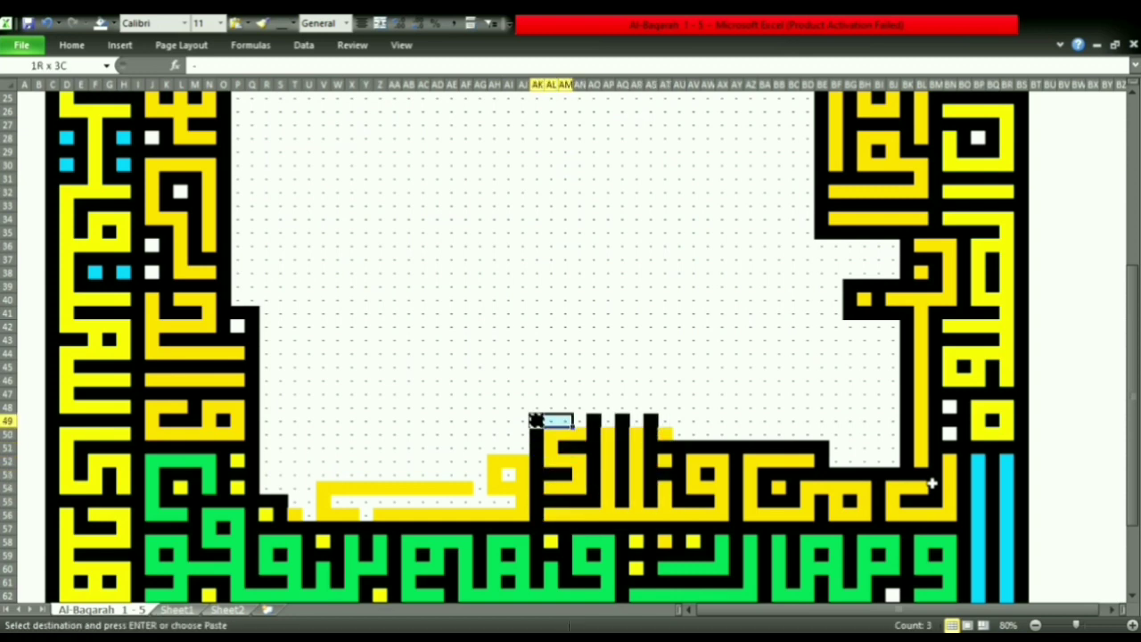
{"action": "key", "text": "Return"}
{"action": "key", "text": "Down"}
{"action": "key", "text": "Down"}
{"action": "key", "text": "Down"}
{"action": "key", "text": "Right"}
{"action": "key", "text": "Right"}
{"action": "key", "text": "Right"}
- Paste black cells from AW15 along the underside of the top yellow band
{"action": "scroll", "coordinate": [927, 275], "scroll_direction": "up", "scroll_amount": 8}
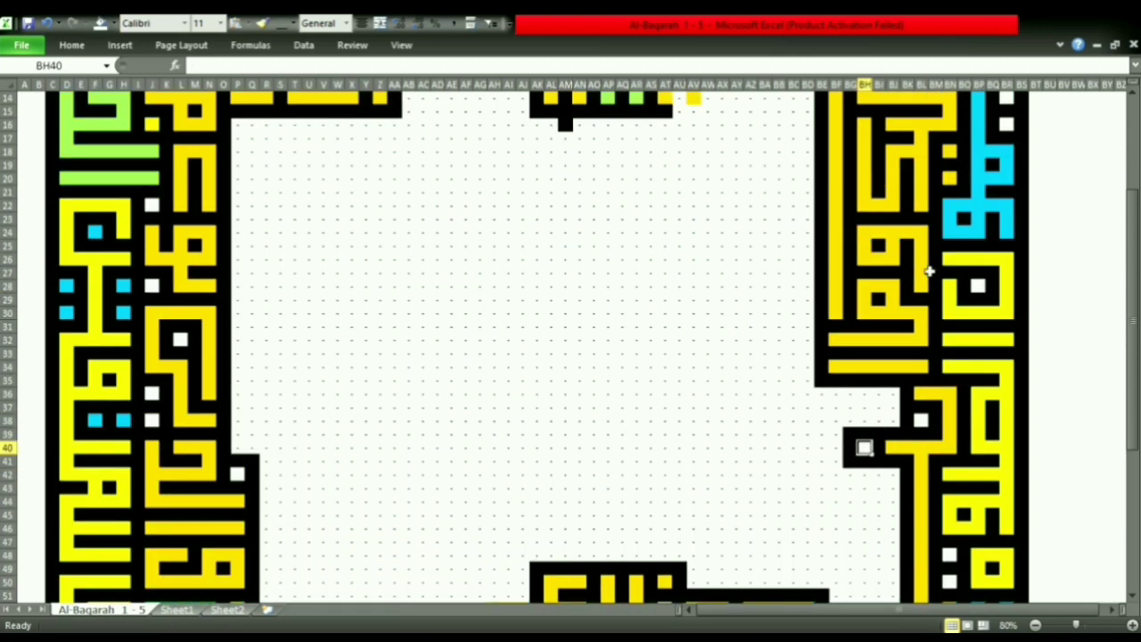
{"action": "left_click", "coordinate": [706, 286]}
{"action": "key", "text": "ctrl+c"}
{"action": "key", "text": "Up"}
{"action": "key", "text": "Up"}
{"action": "key", "text": "Up"}
{"action": "key", "text": "Up"}
{"action": "key", "text": "Up"}
{"action": "key", "text": "Return"}
{"action": "key", "text": "Down"}
{"action": "key", "text": "Down"}
{"action": "key", "text": "Down"}
{"action": "key", "text": "Left"}
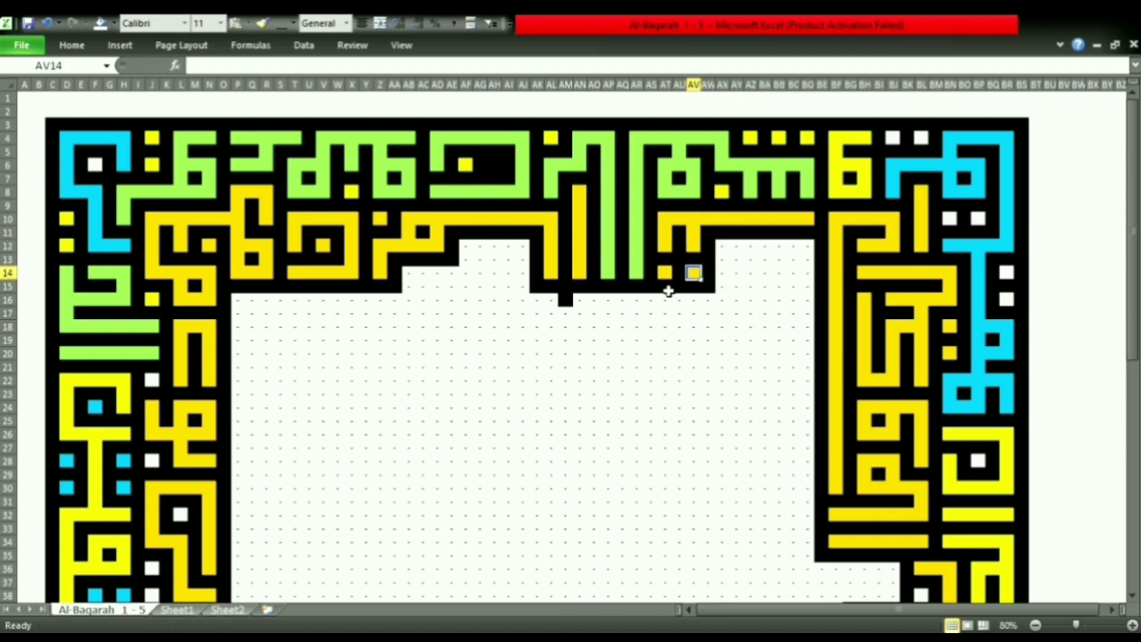
- Copy the cyan stroke from row 53 and paste it into row 51 starting at W51
{"action": "scroll", "coordinate": [668, 290], "scroll_direction": "down", "scroll_amount": 3}
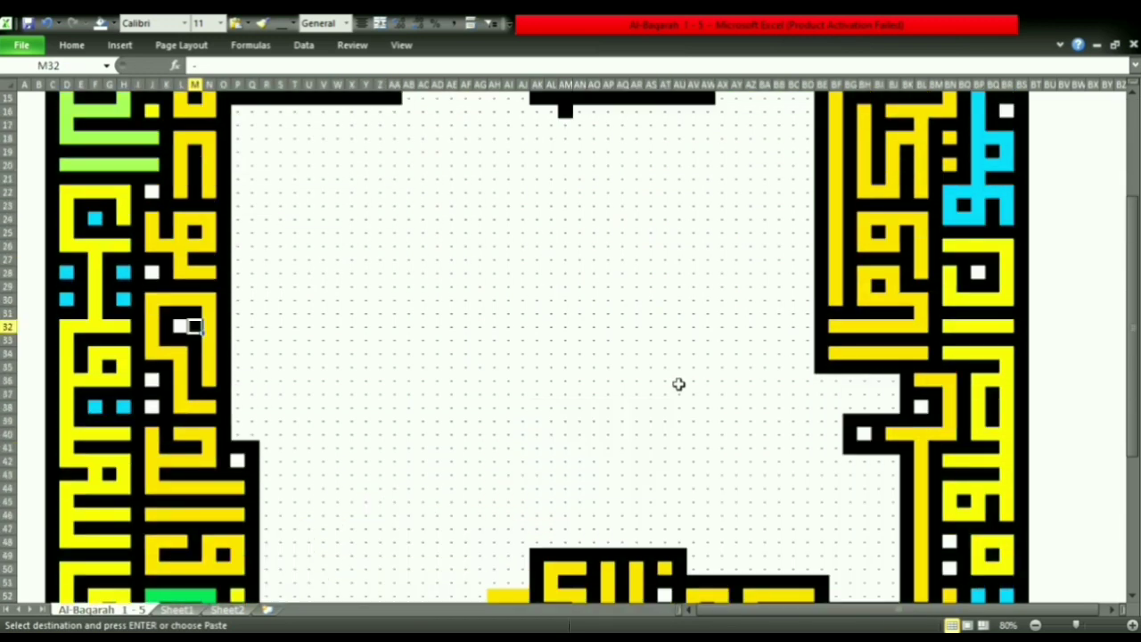
{"action": "left_click", "coordinate": [1035, 625]}
{"action": "left_click", "coordinate": [1035, 625]}
{"action": "scroll", "coordinate": [899, 431], "scroll_direction": "down", "scroll_amount": 2}
{"action": "scroll", "coordinate": [825, 460], "scroll_direction": "up", "scroll_amount": 1}
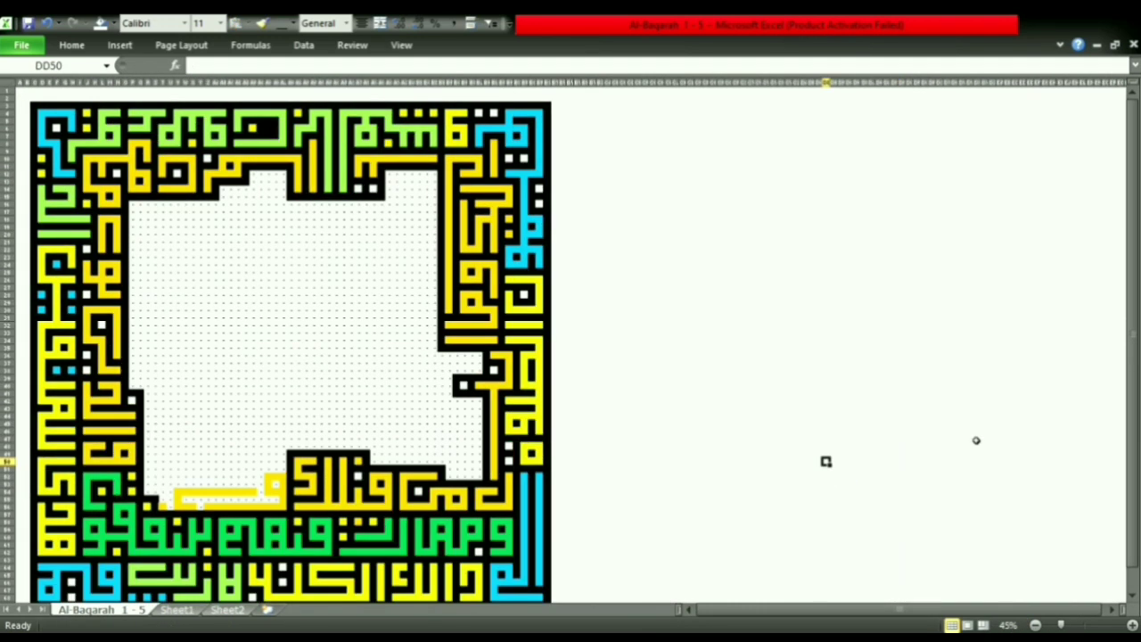
{"action": "left_click", "coordinate": [825, 446]}
{"action": "scroll", "coordinate": [826, 446], "scroll_direction": "up", "scroll_amount": 2}
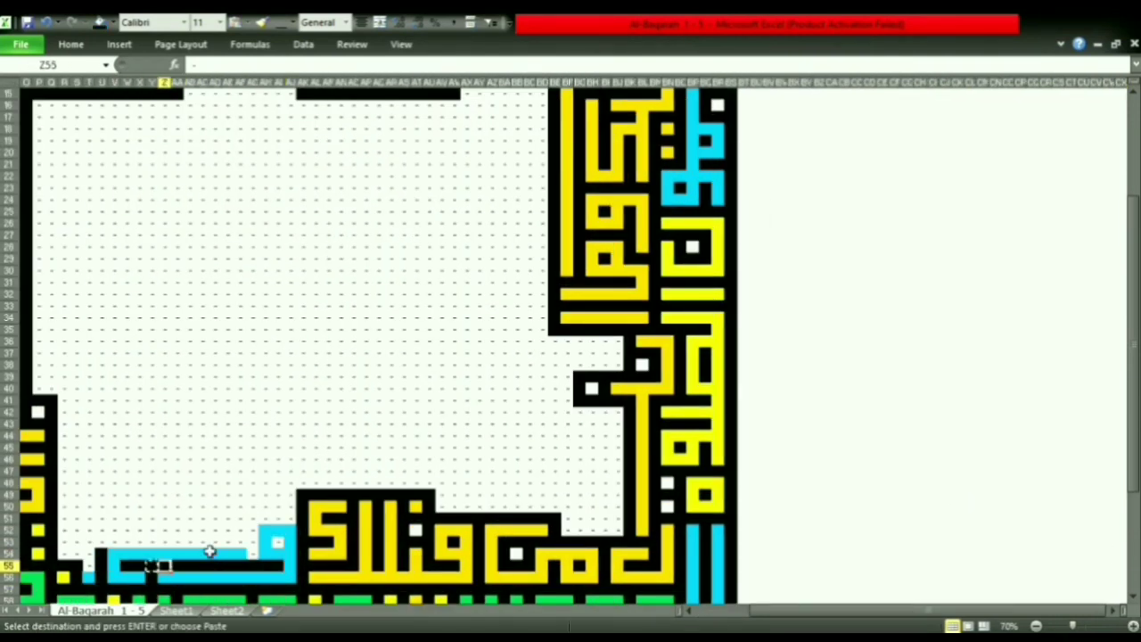
{"action": "left_click_drag", "start_coordinate": [258, 542], "coordinate": [214, 554]}
{"action": "key", "text": "ctrl+c"}
{"action": "left_click", "coordinate": [693, 612]}
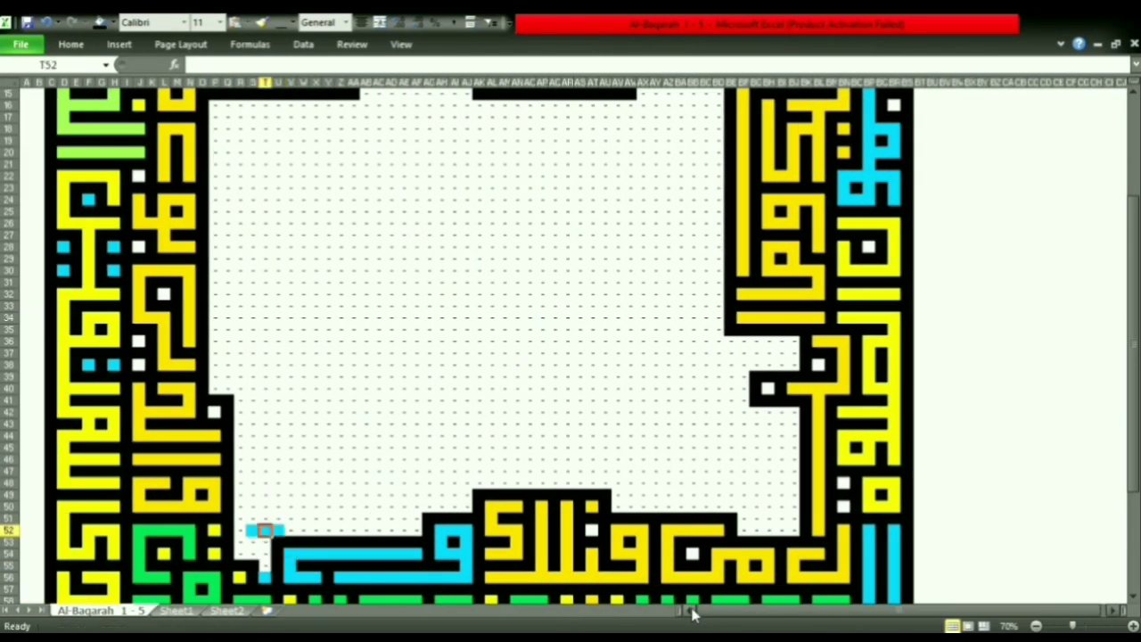
{"action": "left_click", "coordinate": [303, 518]}
{"action": "key", "text": "Return"}
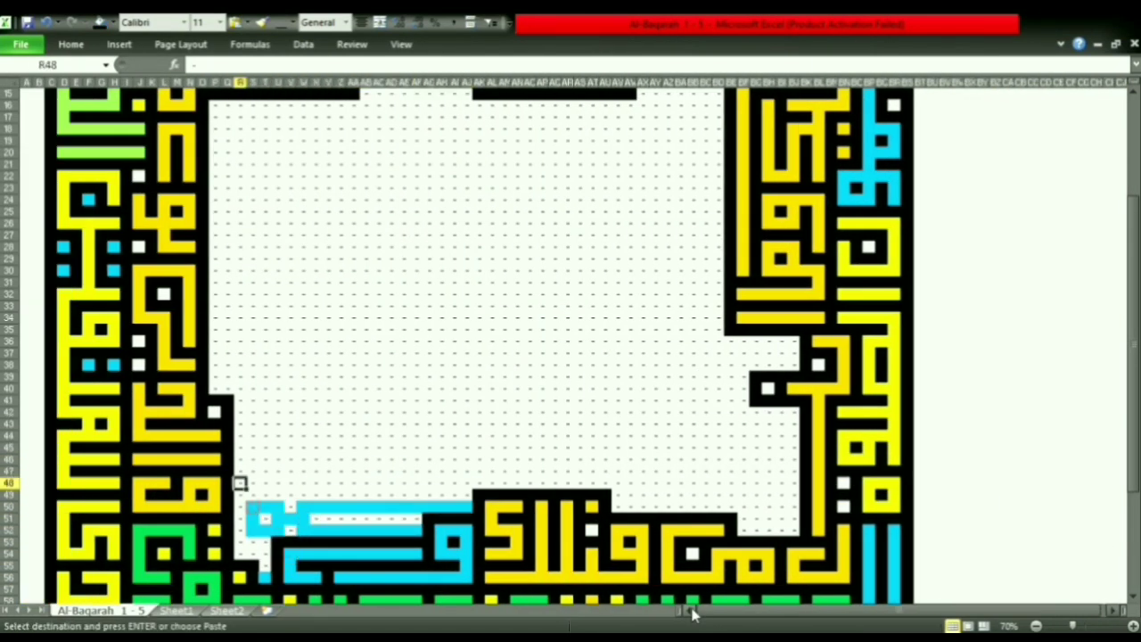
{"action": "left_click", "coordinate": [1132, 603]}
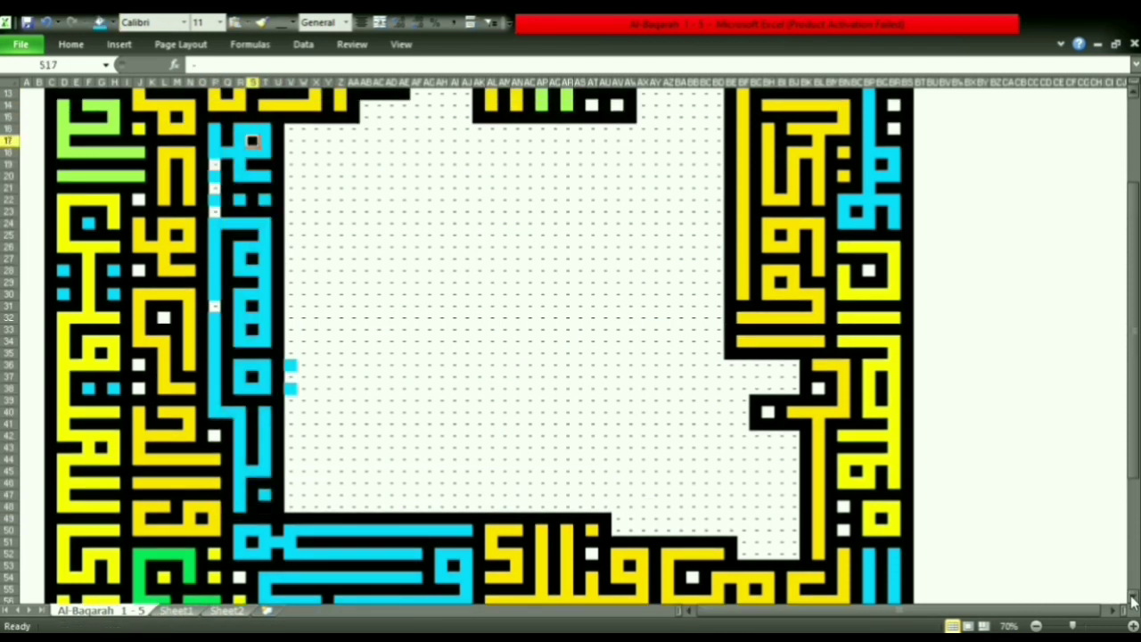
- Continue the cyan word up the left side and fill the centre with cyan, green and yellow letters
{"action": "left_click", "coordinate": [1134, 93]}
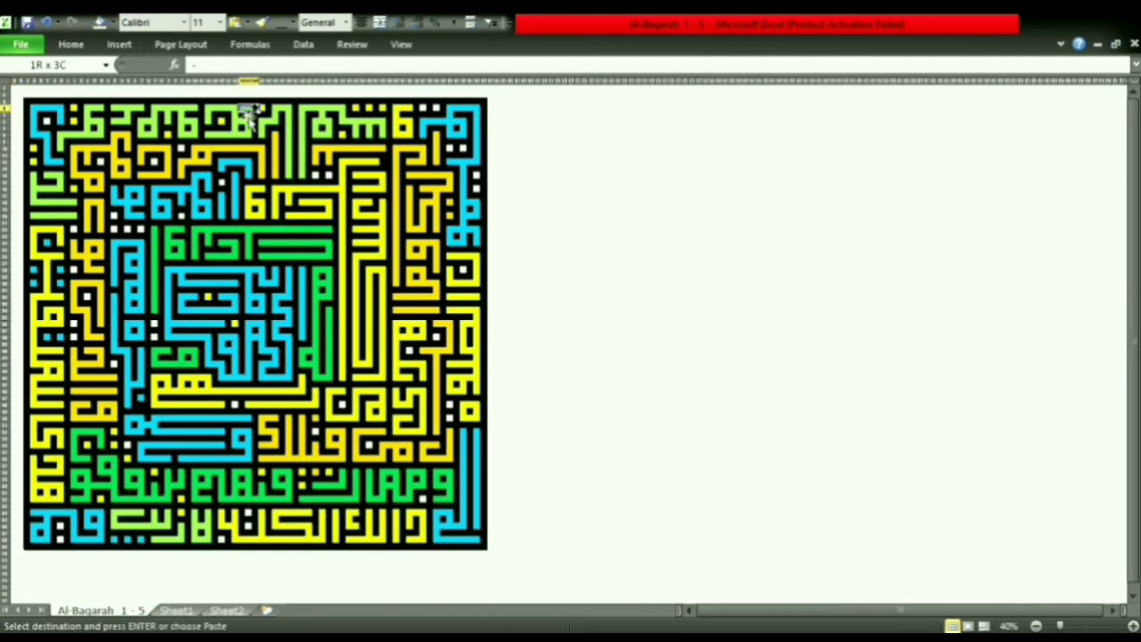
- Paste the last copied black cells near the top of the coloured square
{"action": "key", "text": "Return"}
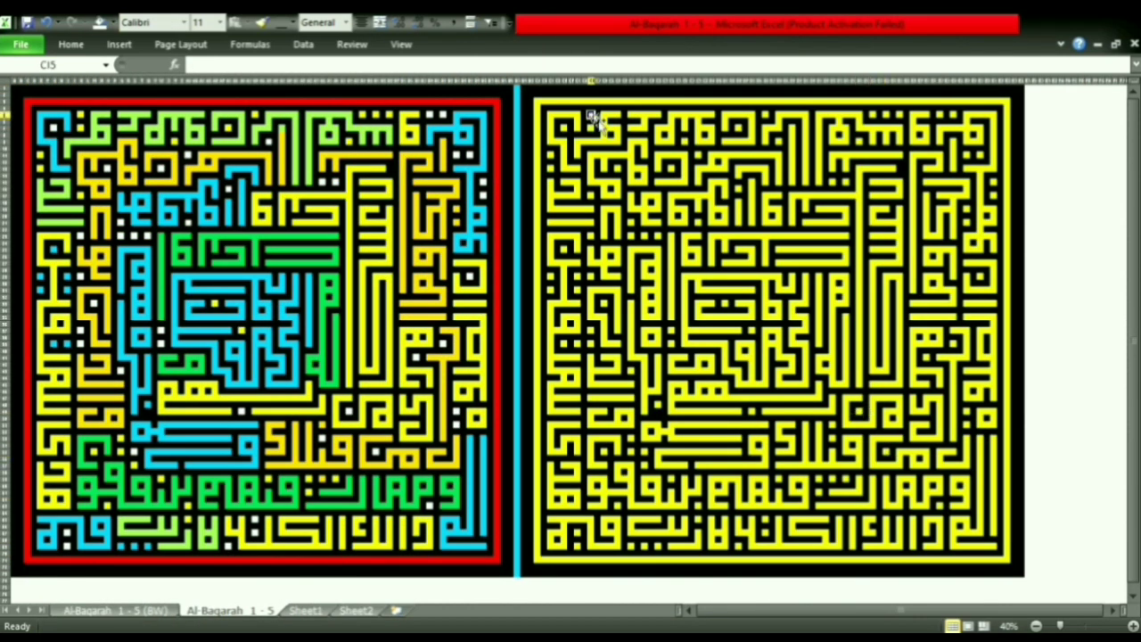
- Touch up the yellow-on-black copy by Ctrl-dragging and pasting cells onto it
{"action": "left_click_drag", "start_coordinate": [595, 121], "coordinate": [644, 465]}
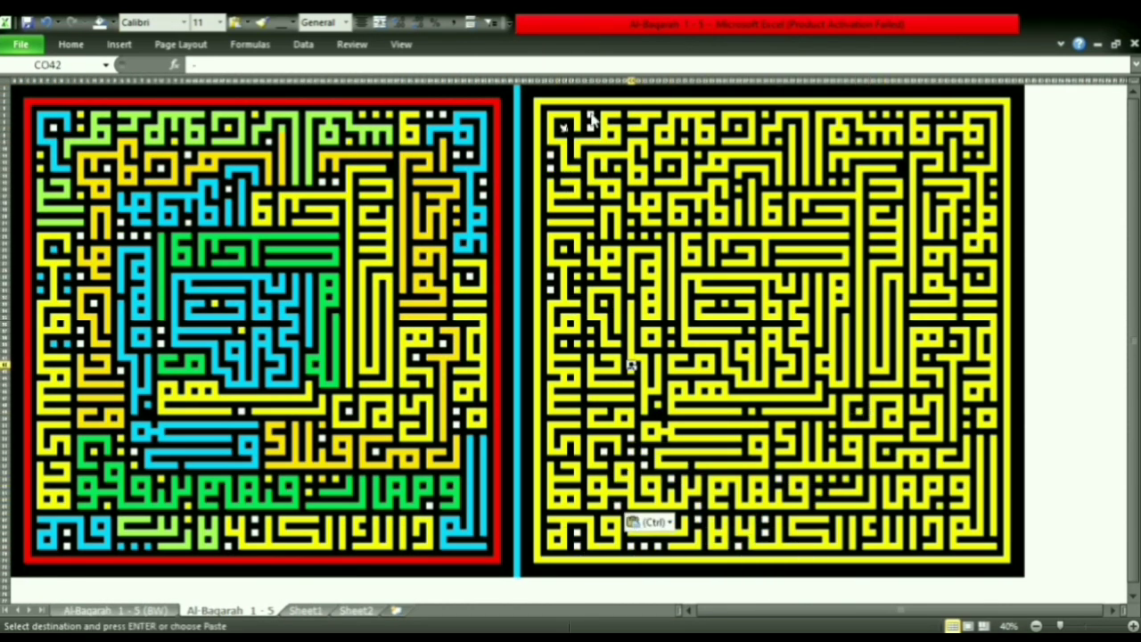
{"action": "left_click", "coordinate": [765, 116]}
{"action": "key", "text": "ctrl+v"}
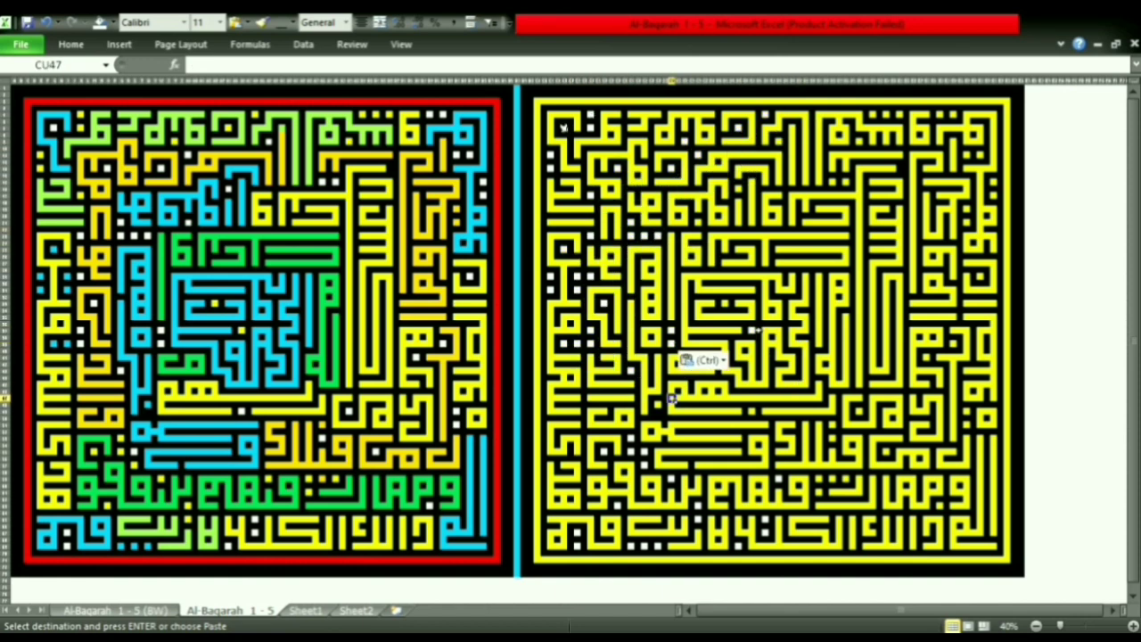
{"action": "left_click", "coordinate": [927, 105]}
{"action": "key", "text": "ctrl+v"}
{"action": "left_click", "coordinate": [927, 358]}
{"action": "mouse_move", "coordinate": [928, 357]}
{"action": "left_mouse_down"}
{"action": "mouse_move", "coordinate": [958, 512]}
{"action": "mouse_move", "coordinate": [878, 419]}
{"action": "mouse_move", "coordinate": [980, 227]}
{"action": "mouse_move", "coordinate": [933, 102]}
{"action": "left_mouse_up"}
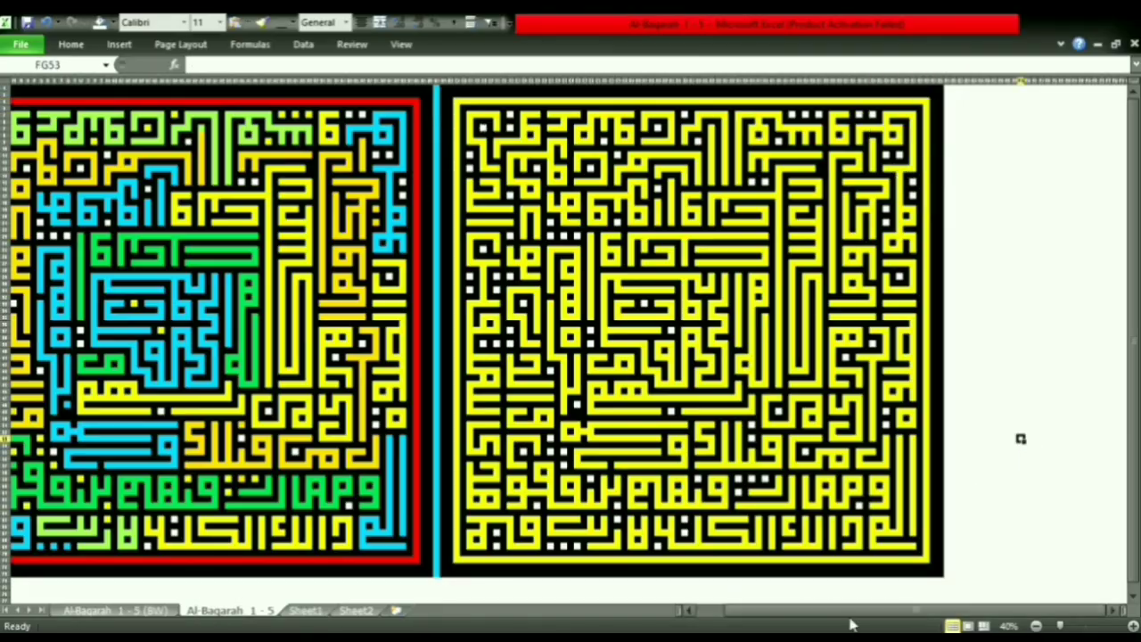